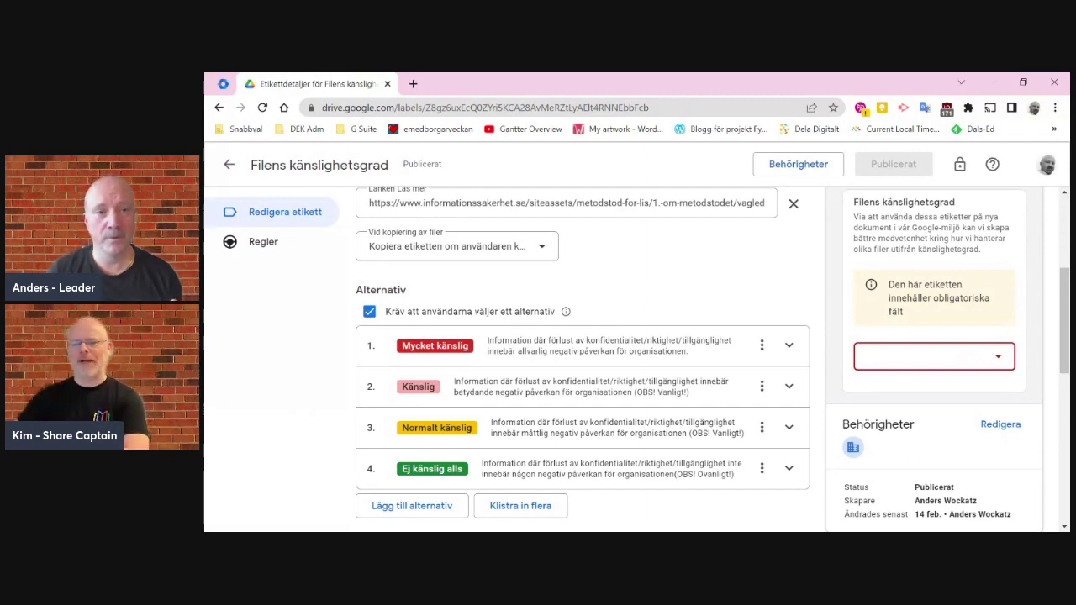
- Examine the name, description and learn-more link of the Filens känslighetsgrad label
{"action": "scroll", "coordinate": [582, 359], "scroll_direction": "up", "scroll_amount": 3}
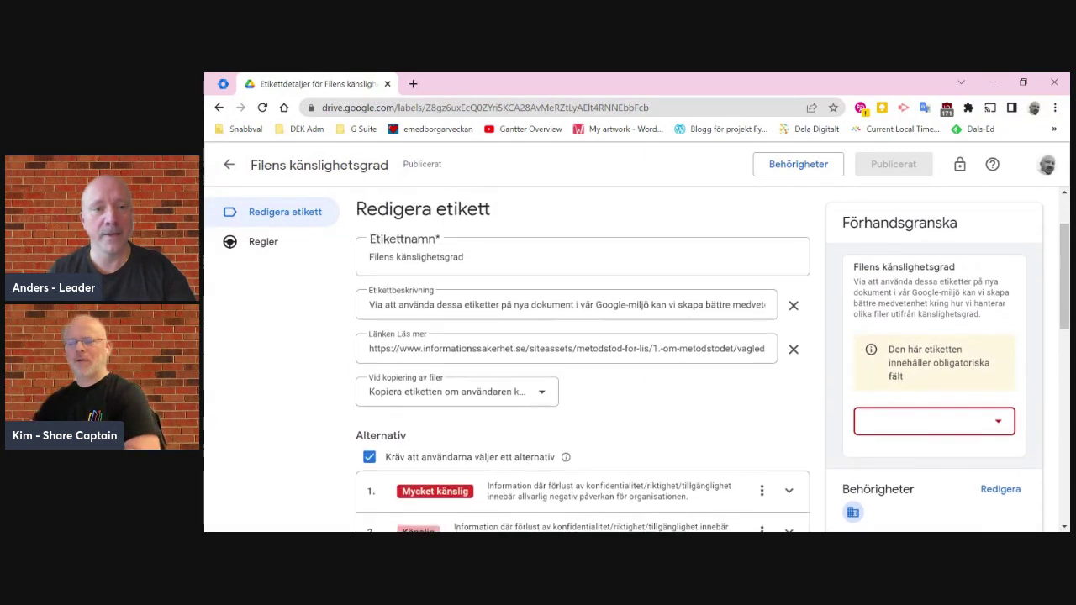
{"action": "scroll", "coordinate": [582, 359], "scroll_direction": "up", "scroll_amount": 1}
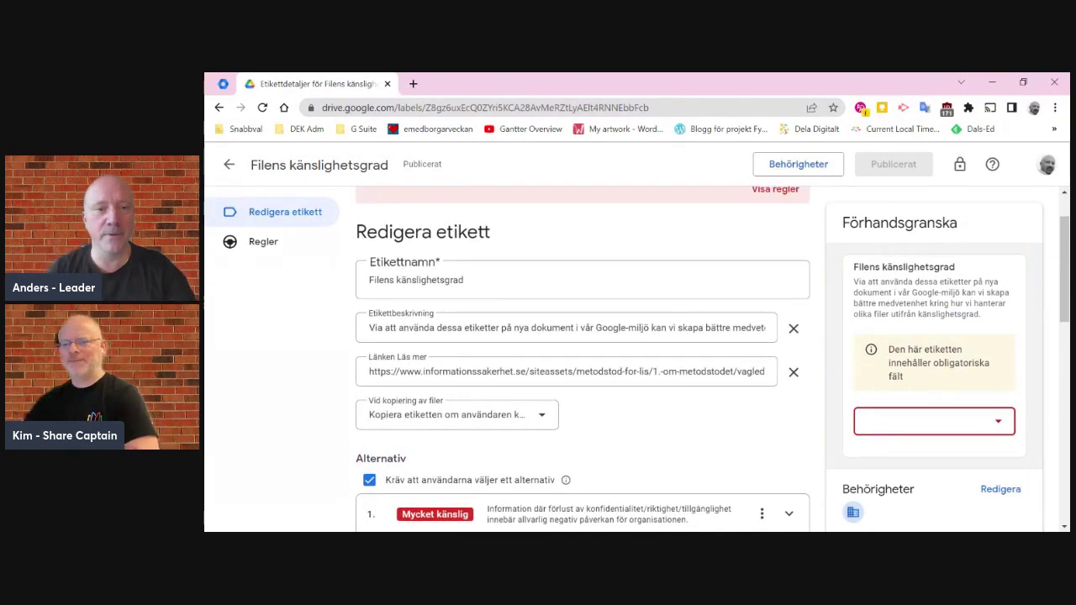
{"action": "scroll", "coordinate": [296, 378], "scroll_direction": "up", "scroll_amount": 1}
{"action": "scroll", "coordinate": [296, 378], "scroll_direction": "up", "scroll_amount": 1}
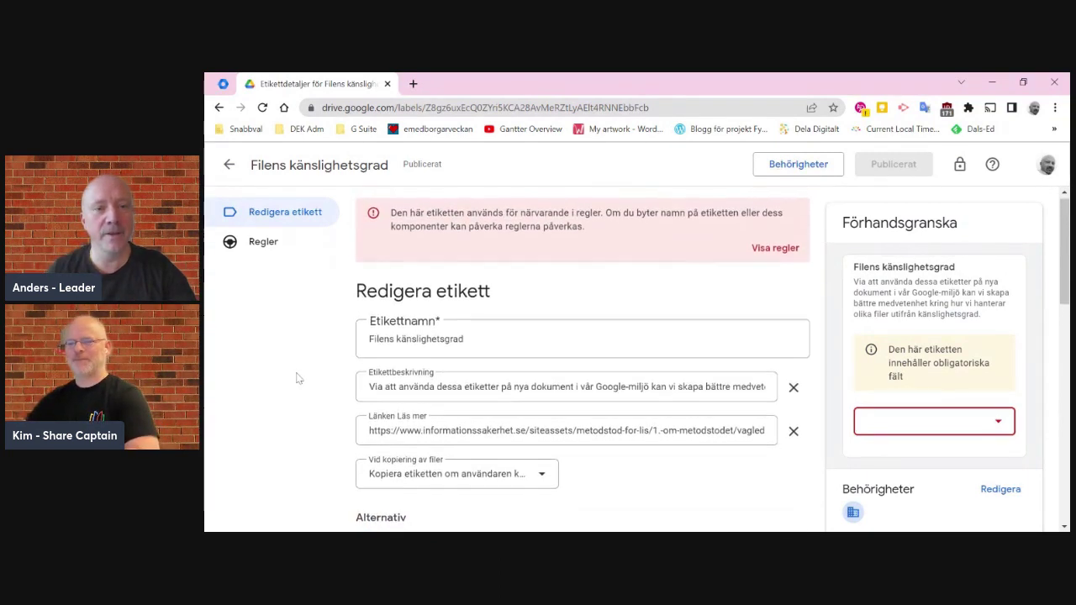
{"action": "scroll", "coordinate": [295, 378], "scroll_direction": "down", "scroll_amount": 1}
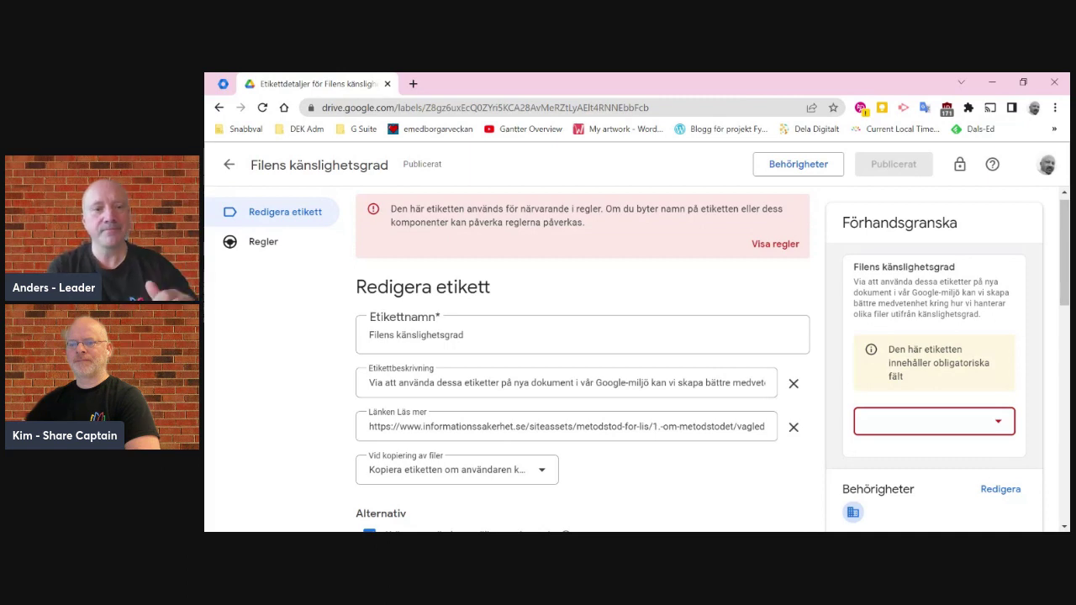
{"action": "scroll", "coordinate": [582, 362], "scroll_direction": "down", "scroll_amount": 1}
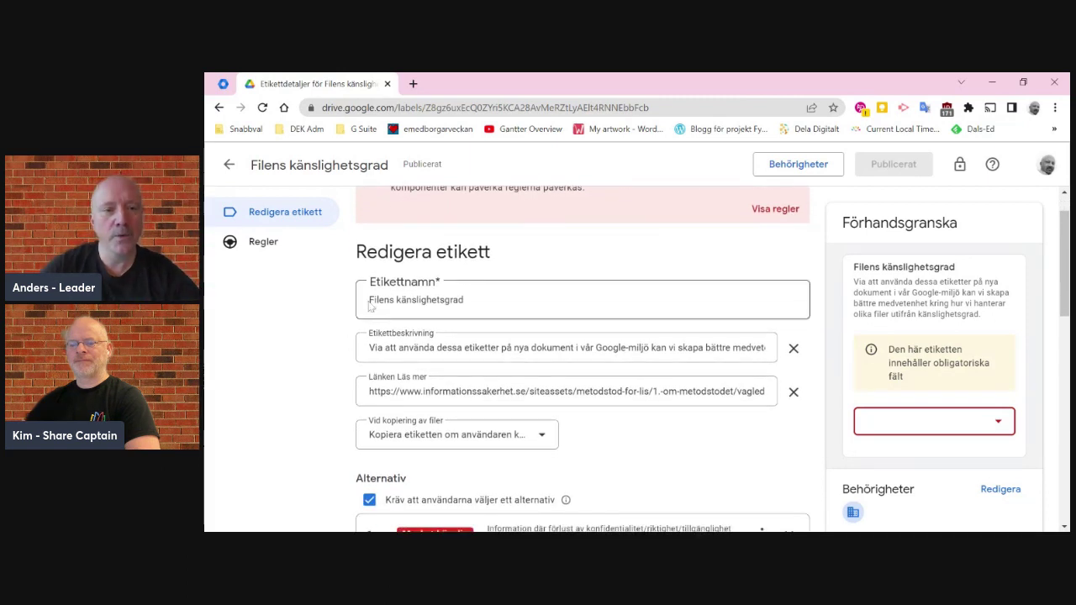
{"action": "scroll", "coordinate": [369, 307], "scroll_direction": "down", "scroll_amount": 1}
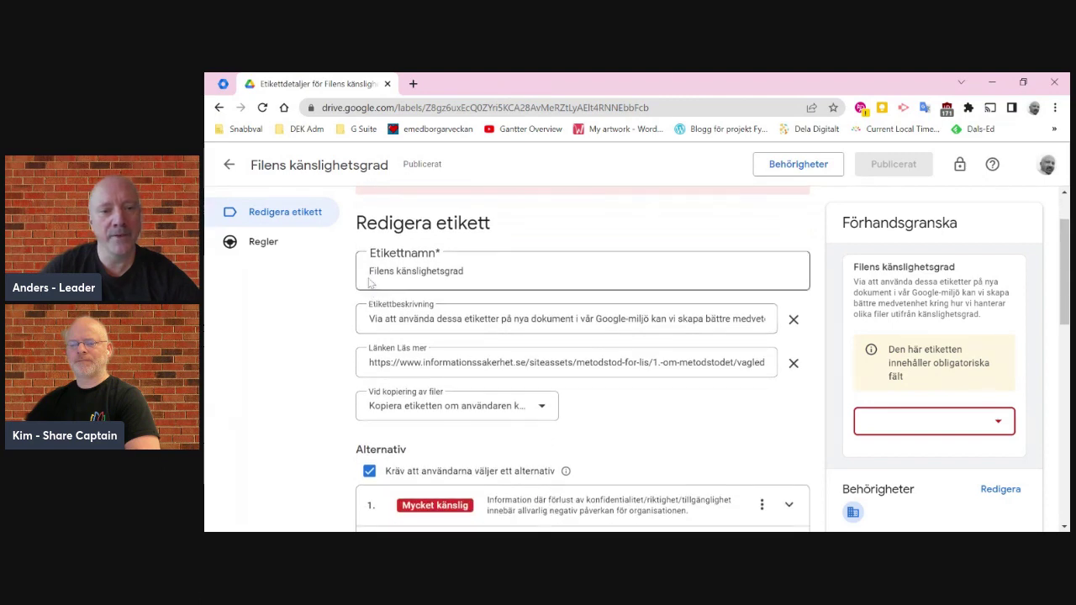
{"action": "scroll", "coordinate": [370, 284], "scroll_direction": "down", "scroll_amount": 1}
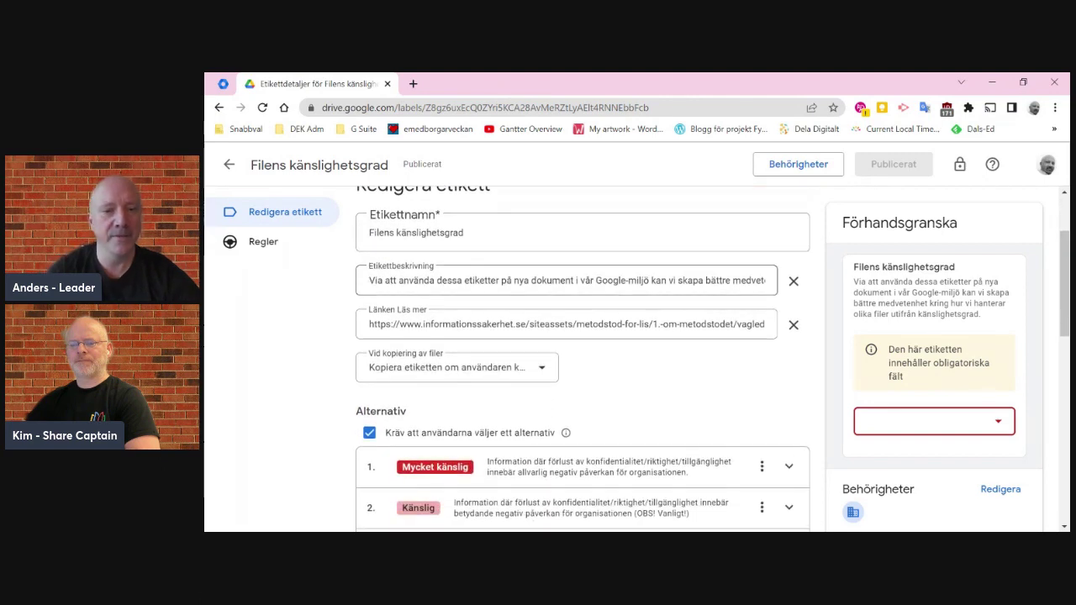
{"action": "left_click_drag", "start_coordinate": [369, 280], "coordinate": [782, 288]}
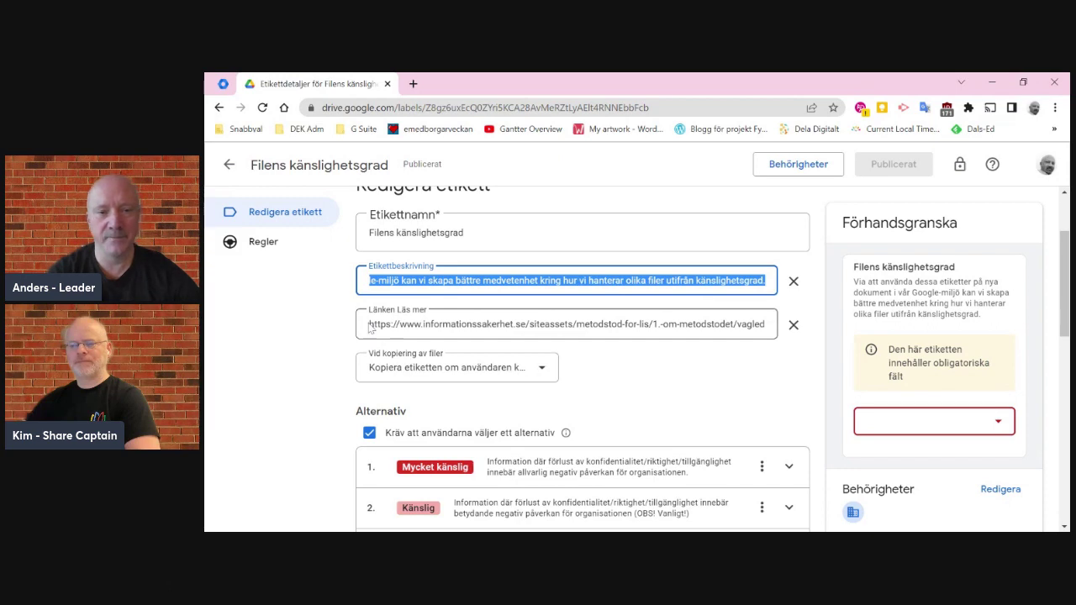
{"action": "left_click", "coordinate": [333, 327]}
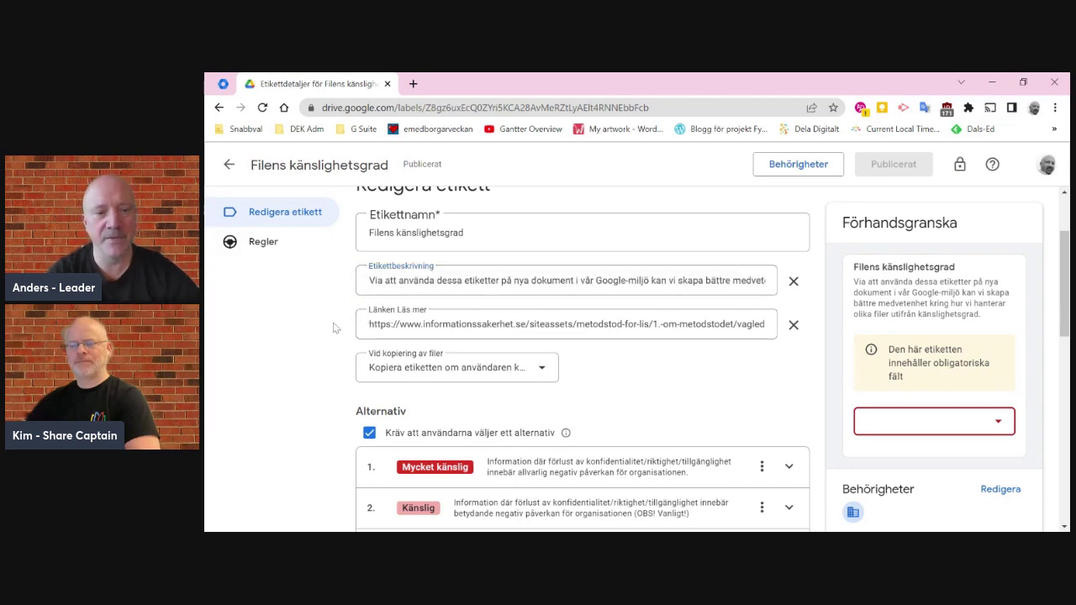
{"action": "scroll", "coordinate": [333, 328], "scroll_direction": "down", "scroll_amount": 2}
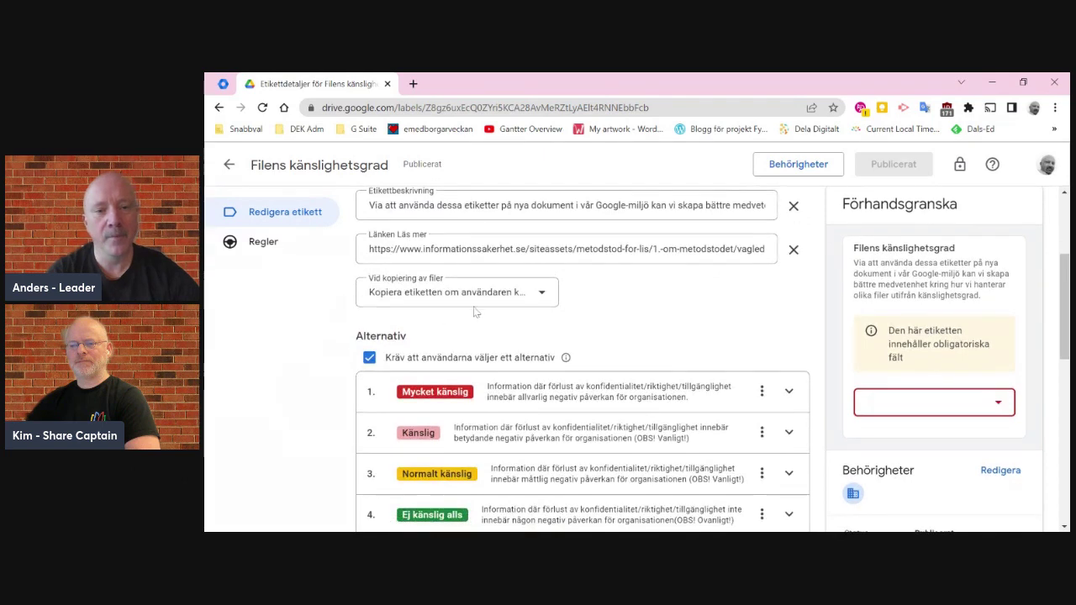
- Review the available choices for how the label is handled when files are copied
{"action": "left_click", "coordinate": [541, 296]}
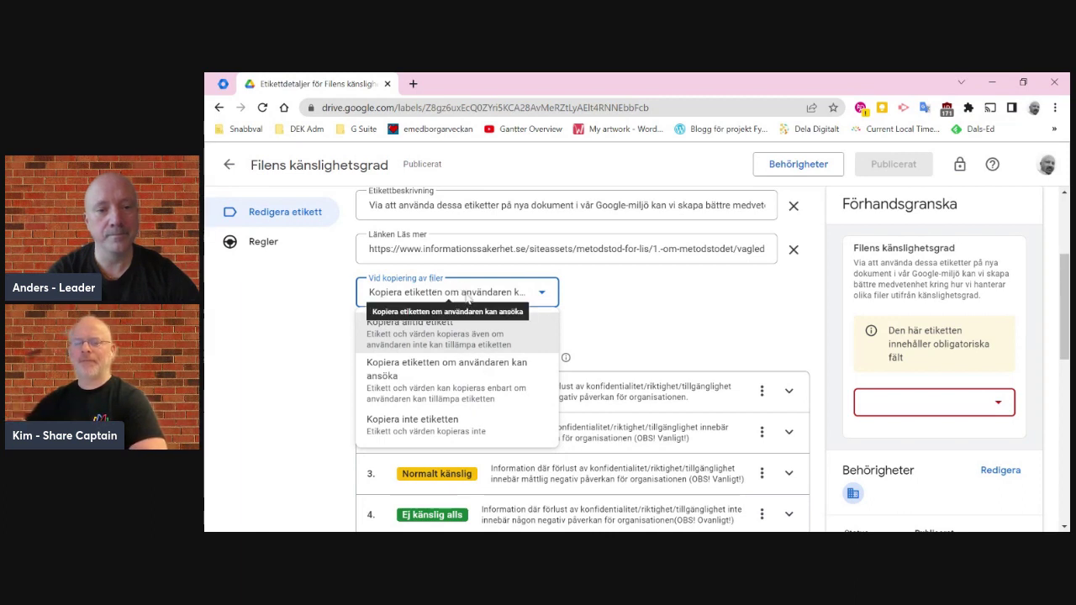
{"action": "left_click", "coordinate": [340, 303]}
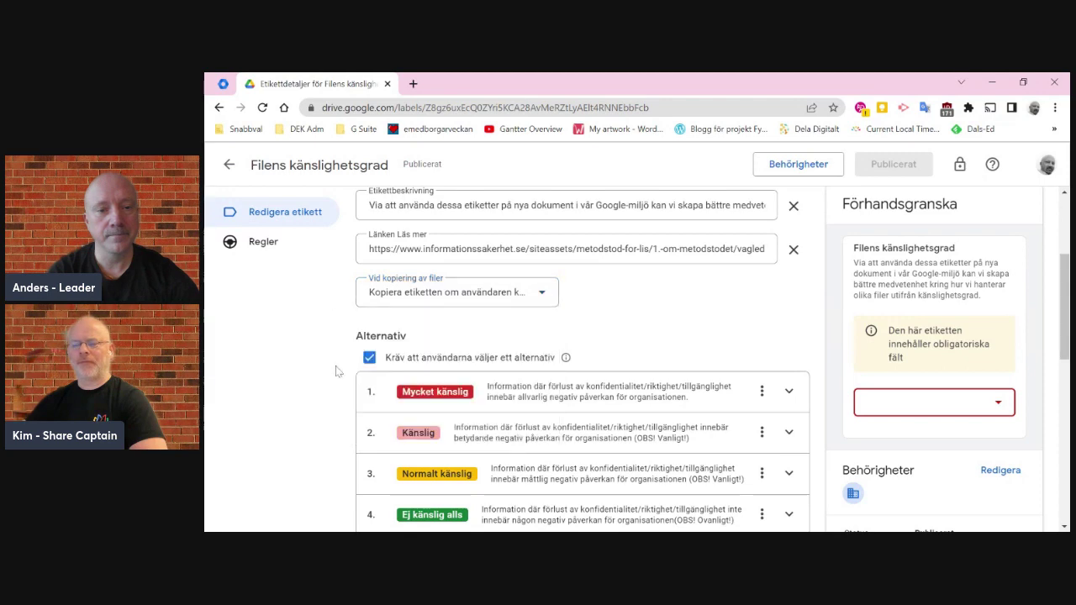
{"action": "scroll", "coordinate": [335, 372], "scroll_direction": "down", "scroll_amount": 2}
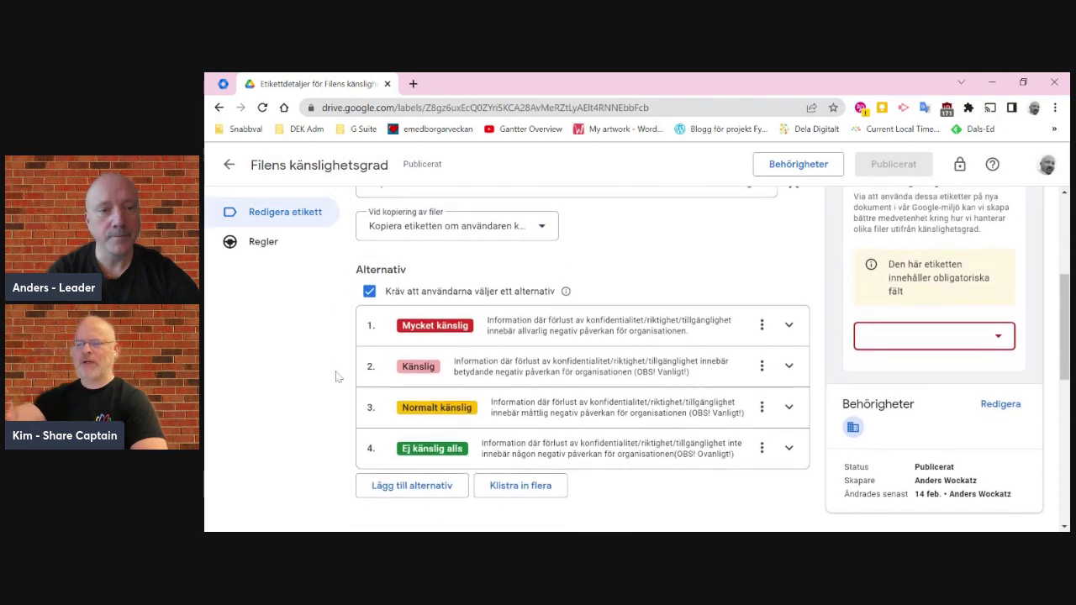
{"action": "scroll", "coordinate": [336, 375], "scroll_direction": "up", "scroll_amount": 3}
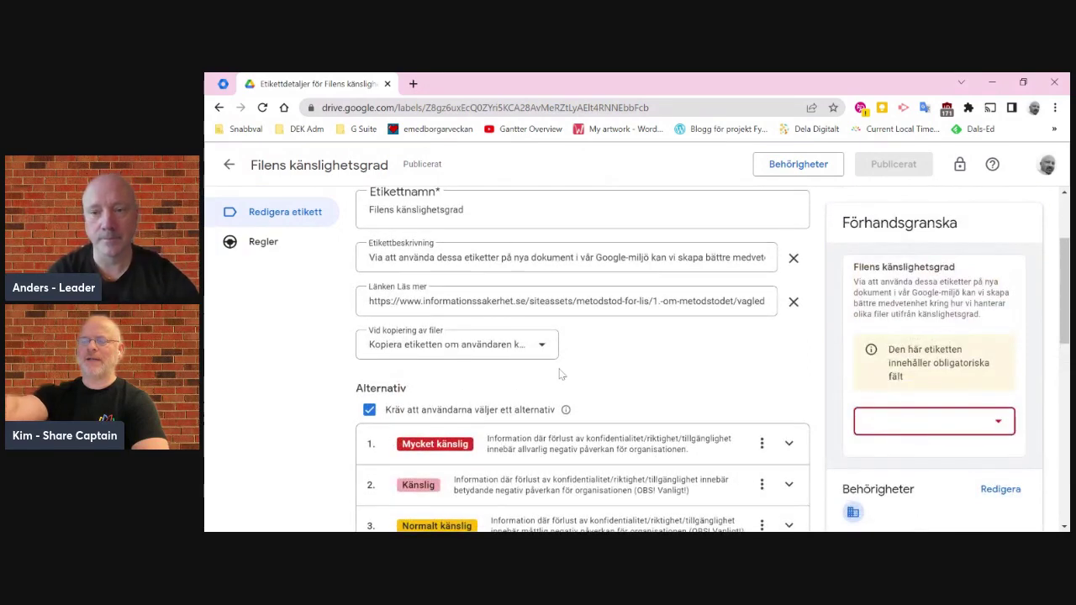
{"action": "scroll", "coordinate": [561, 373], "scroll_direction": "up", "scroll_amount": 1}
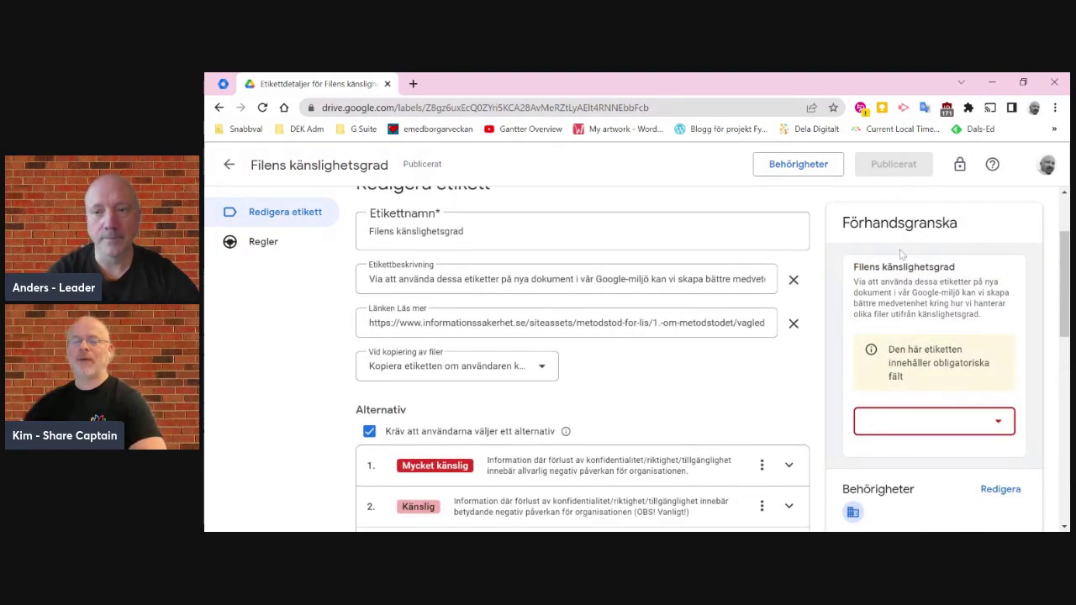
- Examine the sensitivity options in the label's preview selector and in its list of alternatives
{"action": "scroll", "coordinate": [901, 251], "scroll_direction": "down", "scroll_amount": 2}
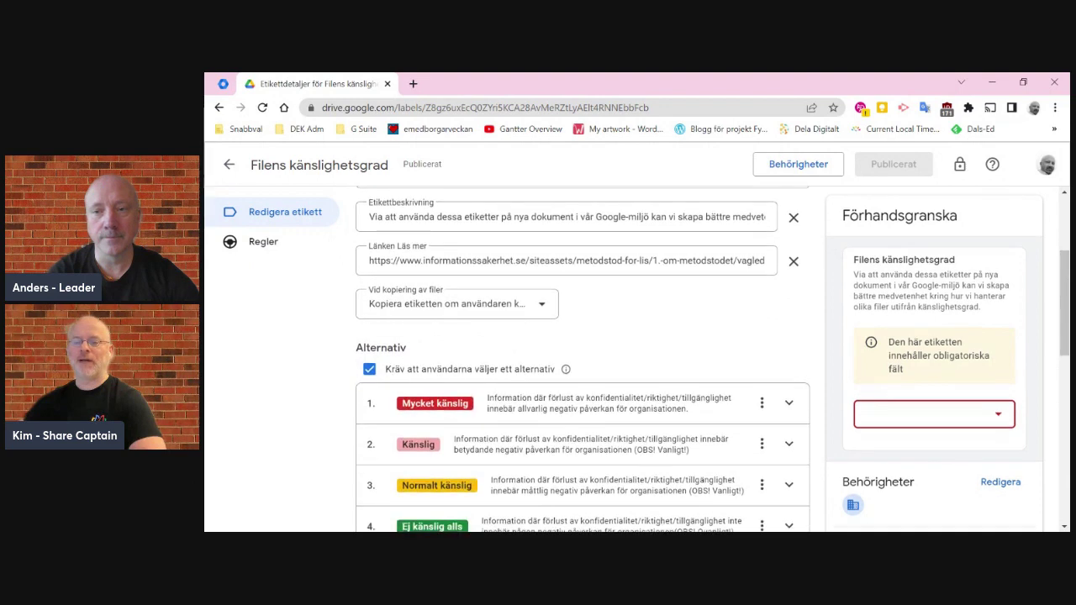
{"action": "scroll", "coordinate": [916, 343], "scroll_direction": "down", "scroll_amount": 1}
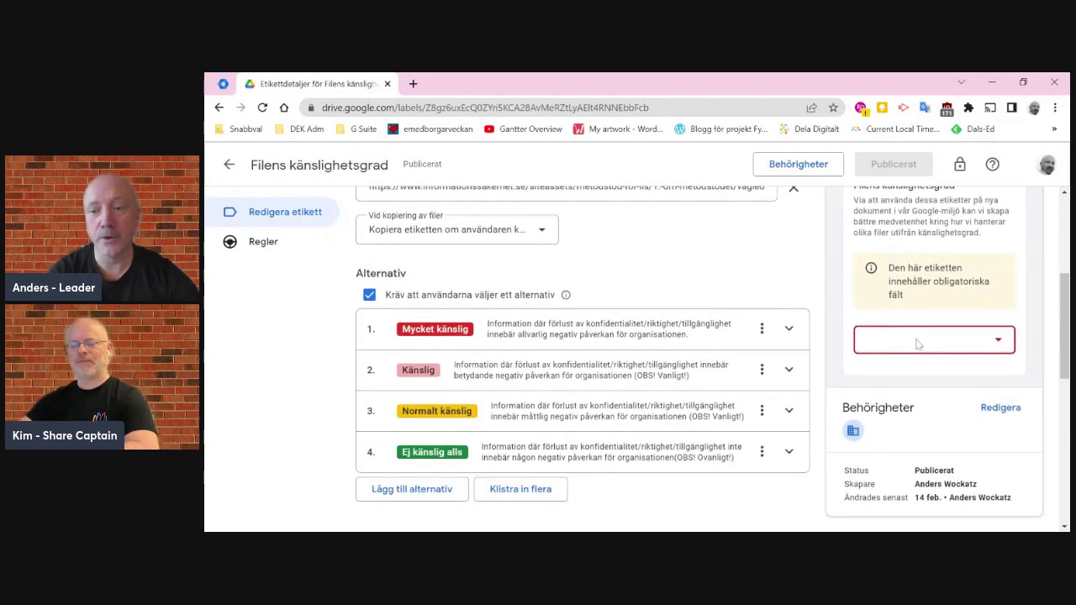
{"action": "left_click", "coordinate": [998, 340]}
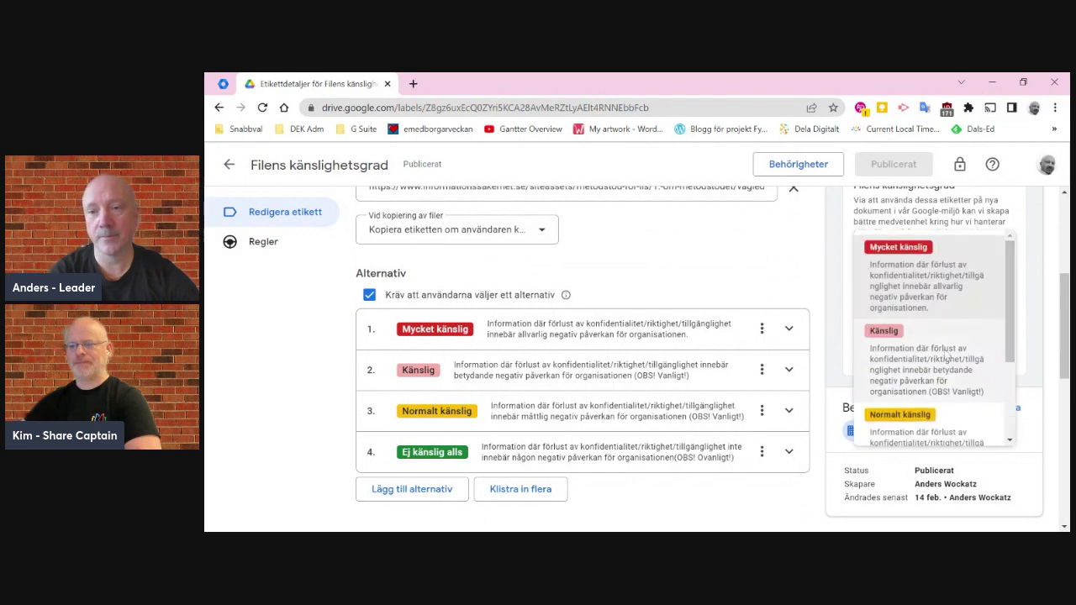
{"action": "scroll", "coordinate": [943, 357], "scroll_direction": "down", "scroll_amount": 3}
{"action": "scroll", "coordinate": [943, 357], "scroll_direction": "up", "scroll_amount": 3}
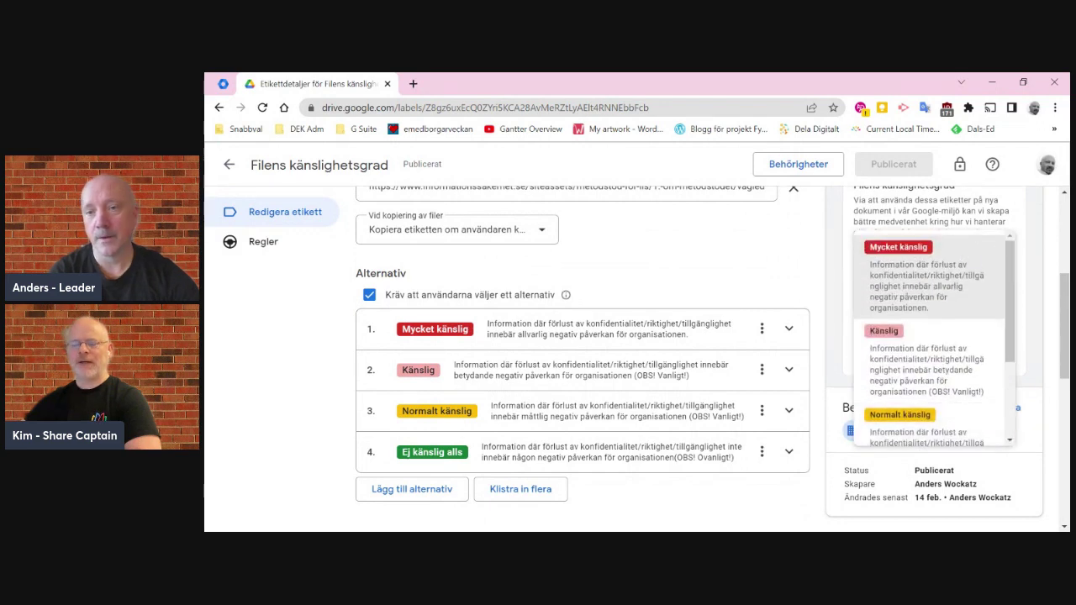
{"action": "scroll", "coordinate": [984, 270], "scroll_direction": "up", "scroll_amount": 2}
{"action": "scroll", "coordinate": [692, 348], "scroll_direction": "up", "scroll_amount": 1}
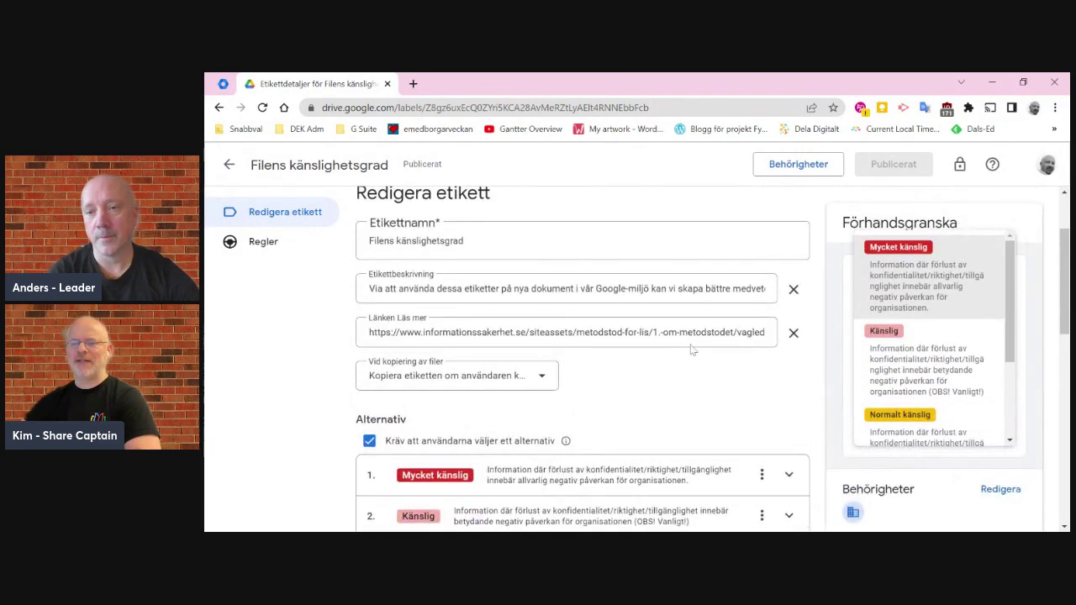
{"action": "left_click", "coordinate": [657, 407]}
{"action": "scroll", "coordinate": [305, 473], "scroll_direction": "down", "scroll_amount": 1}
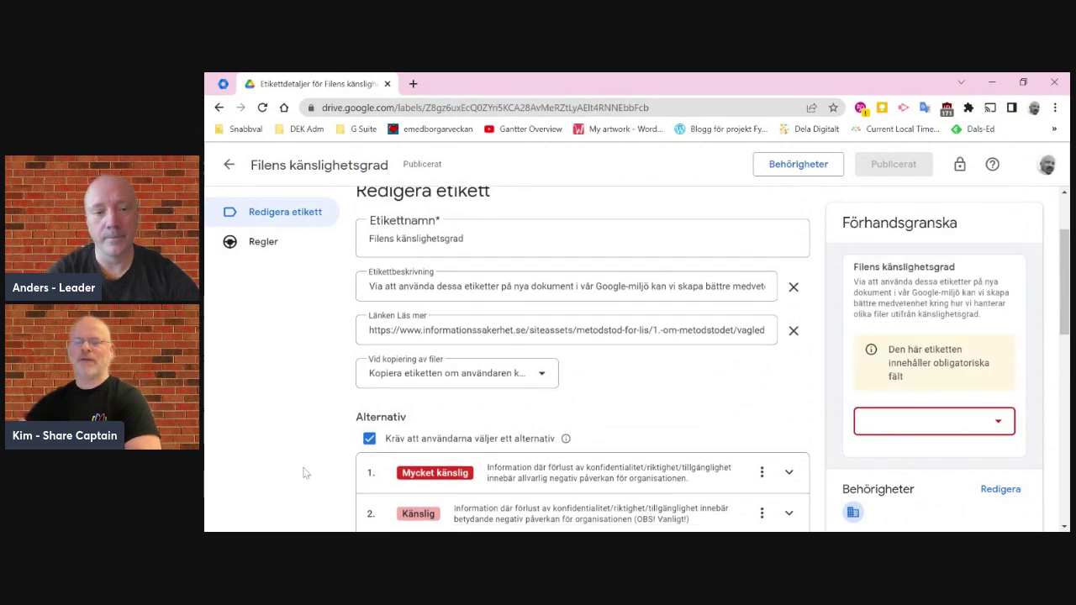
{"action": "scroll", "coordinate": [305, 473], "scroll_direction": "down", "scroll_amount": 5}
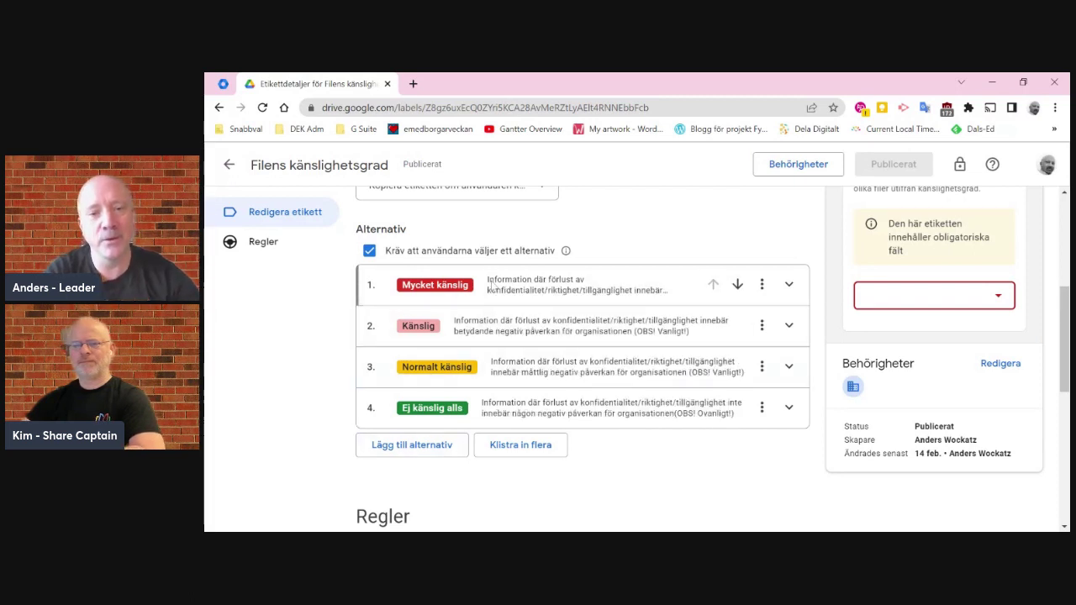
{"action": "mouse_move", "coordinate": [489, 282]}
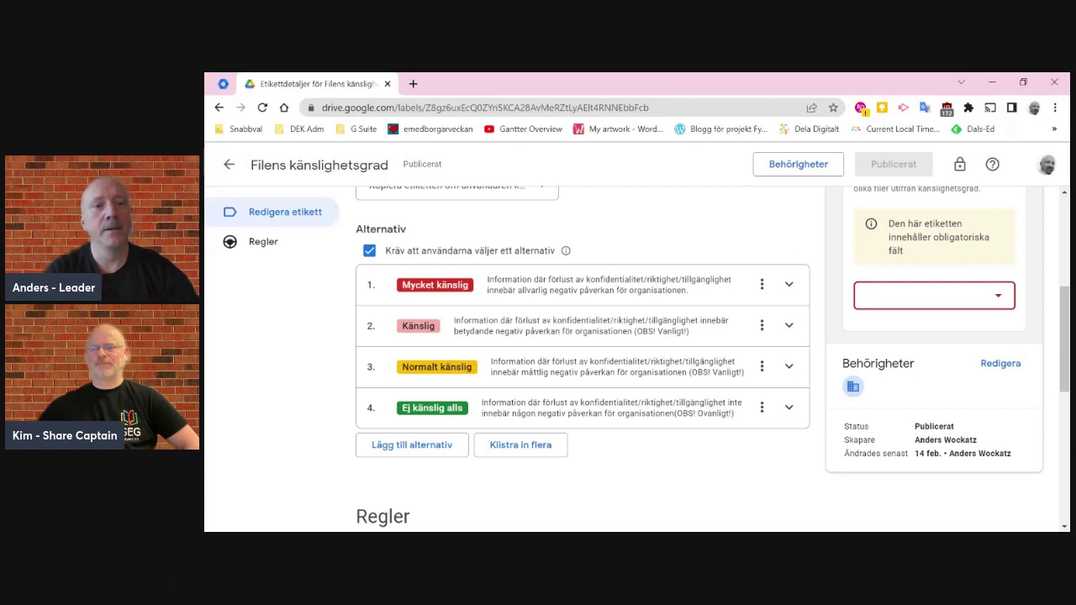
- Switch to Google Docs in a new browser tab, create a blank document and name it Test
{"action": "left_click", "coordinate": [414, 84]}
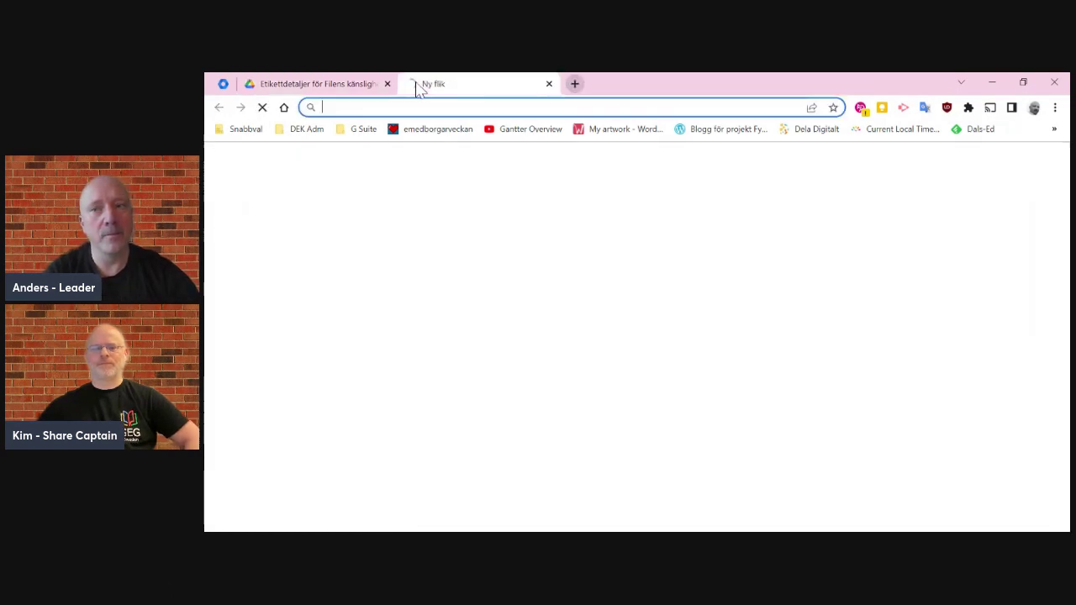
{"action": "left_click", "coordinate": [1003, 164]}
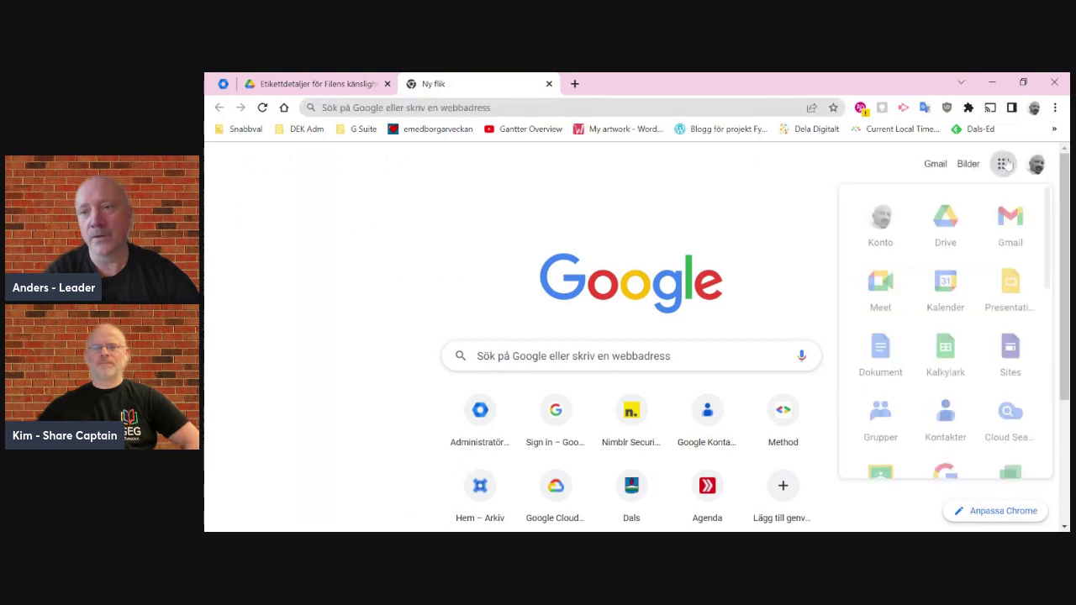
{"action": "left_click", "coordinate": [882, 346]}
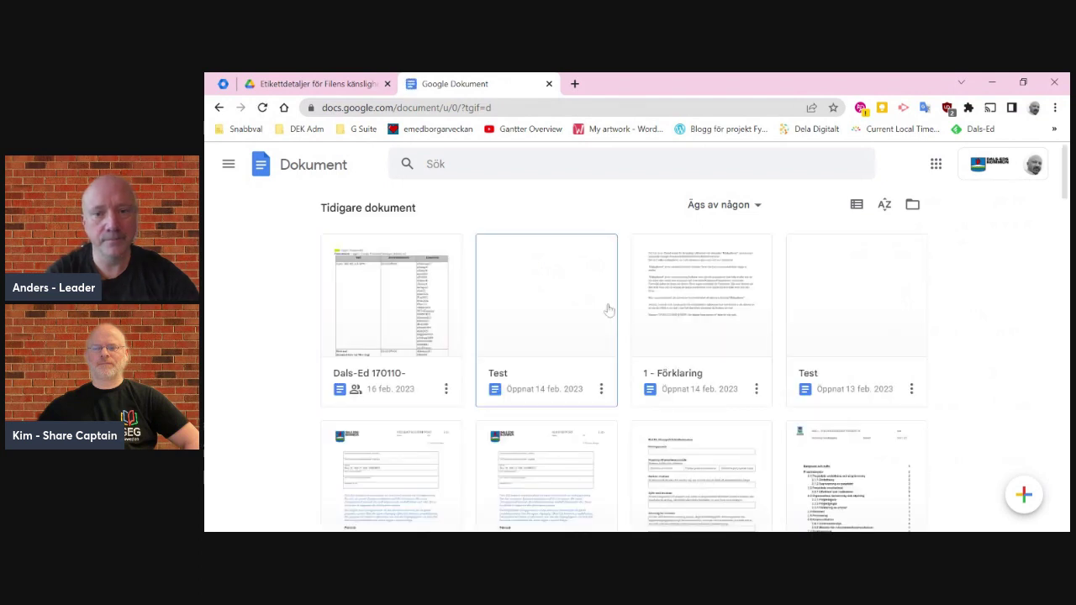
{"action": "left_click", "coordinate": [1023, 495]}
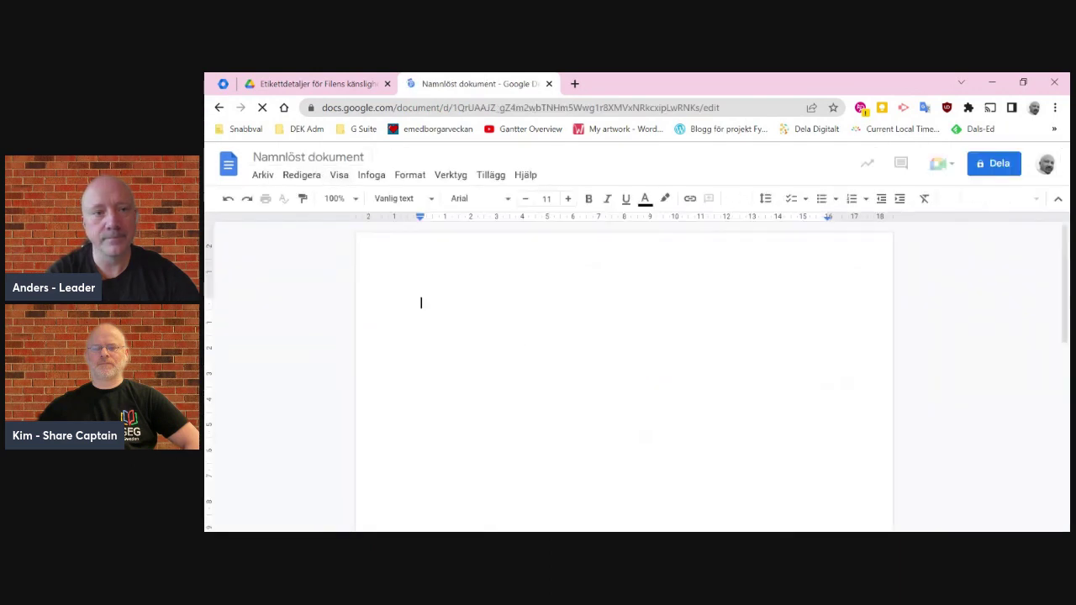
{"action": "left_click", "coordinate": [307, 157]}
{"action": "type", "text": "Test"}
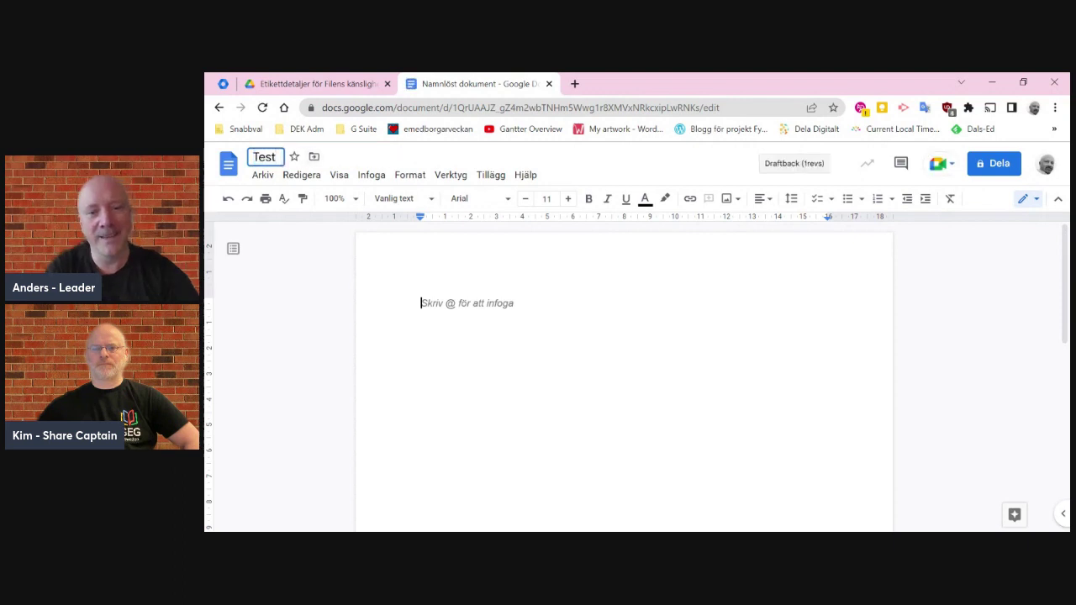
{"action": "key", "text": "Return"}
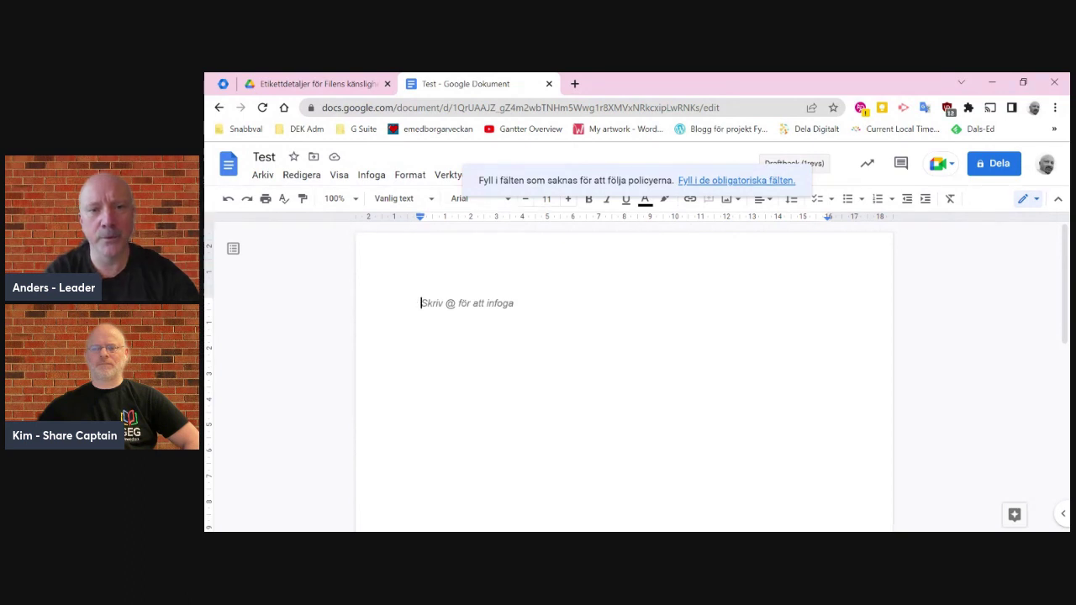
- Fill in the document's required Filens känslighetsgrad label with Normalt känslig
{"action": "left_click", "coordinate": [700, 182]}
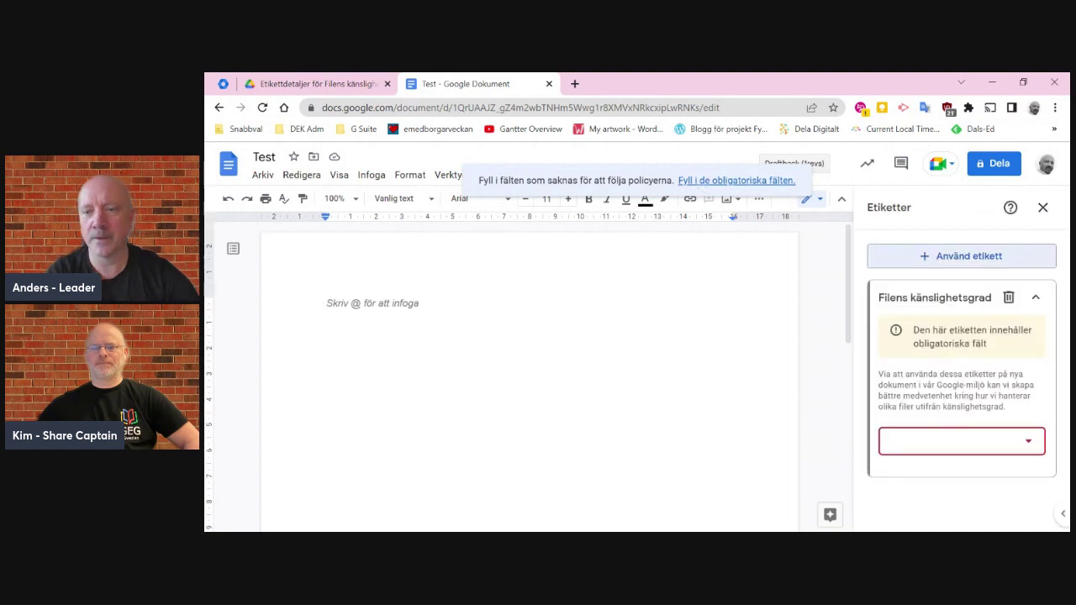
{"action": "left_click", "coordinate": [1031, 444]}
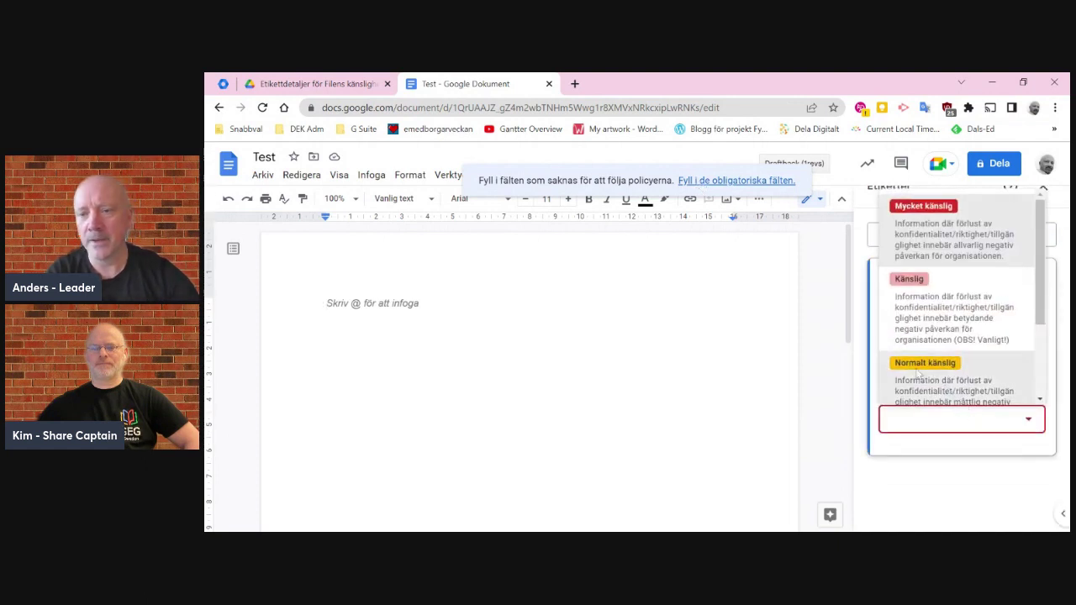
{"action": "scroll", "coordinate": [917, 371], "scroll_direction": "down", "scroll_amount": 1}
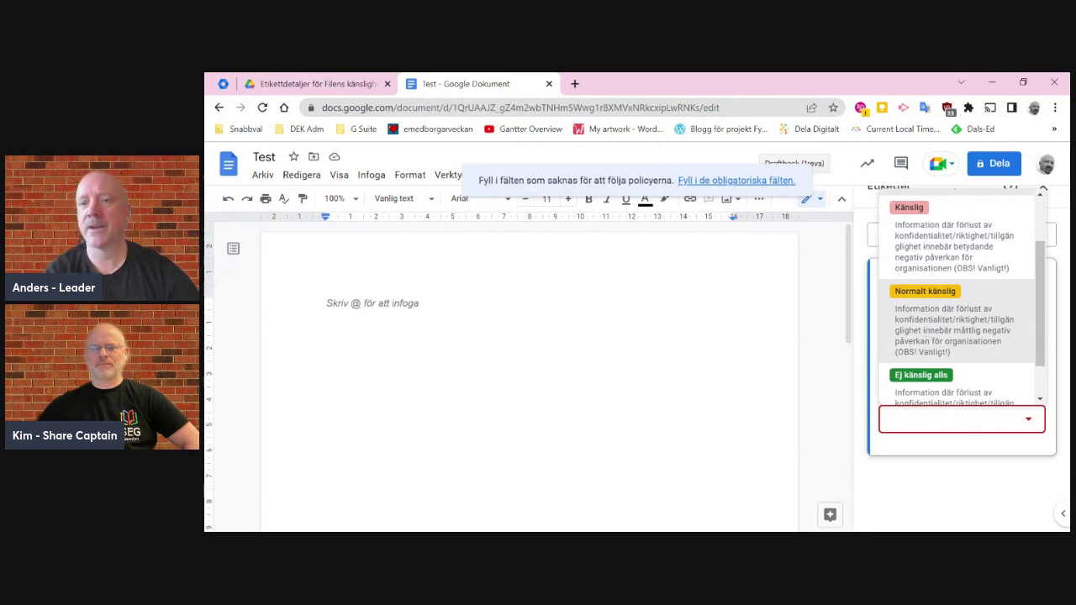
{"action": "left_click", "coordinate": [928, 328]}
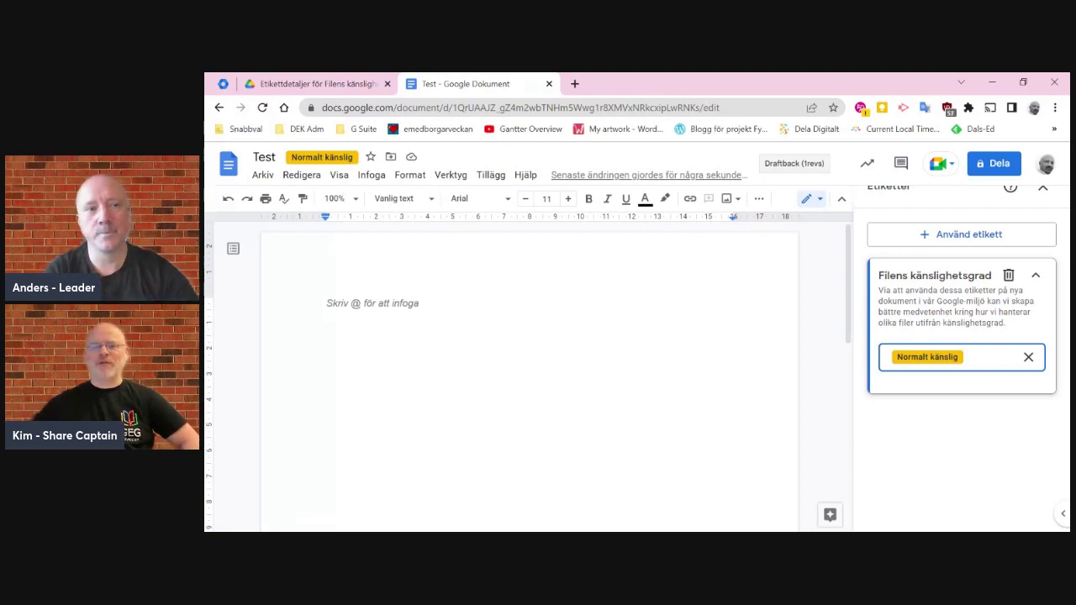
{"action": "left_click", "coordinate": [224, 84]}
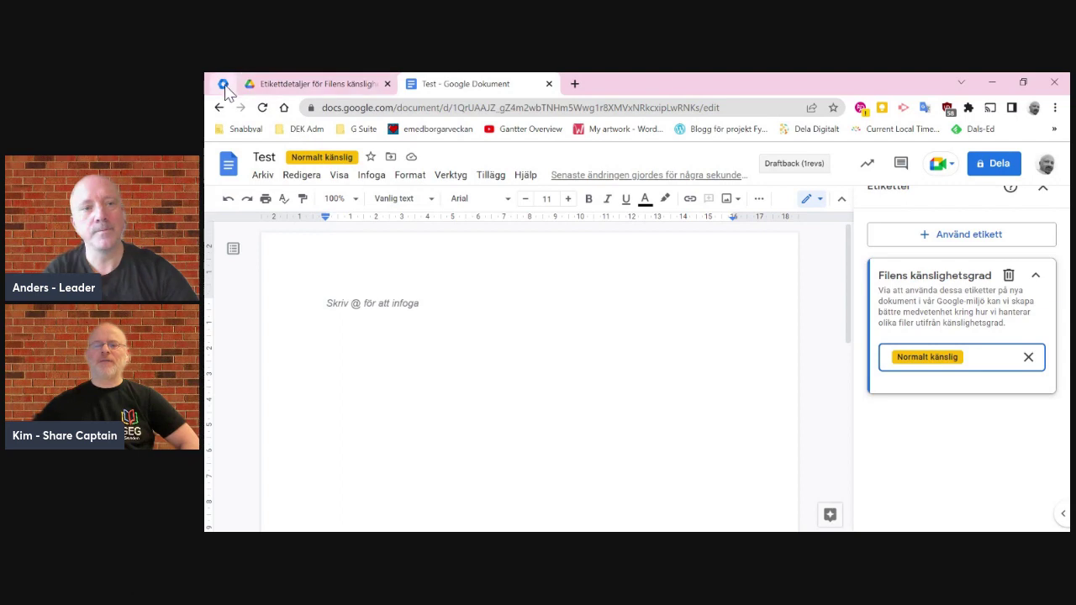
{"action": "left_click", "coordinate": [285, 87]}
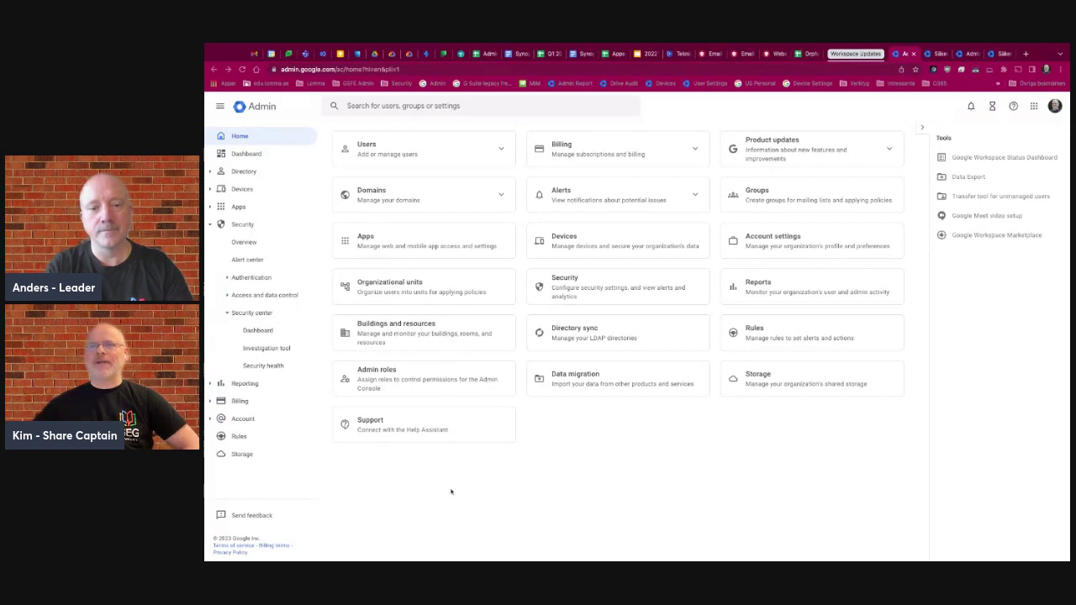
- Switch to the Admin console's open Säkerhetsstatus page and look through the first page of its security settings
{"action": "key", "text": "ctrl+l"}
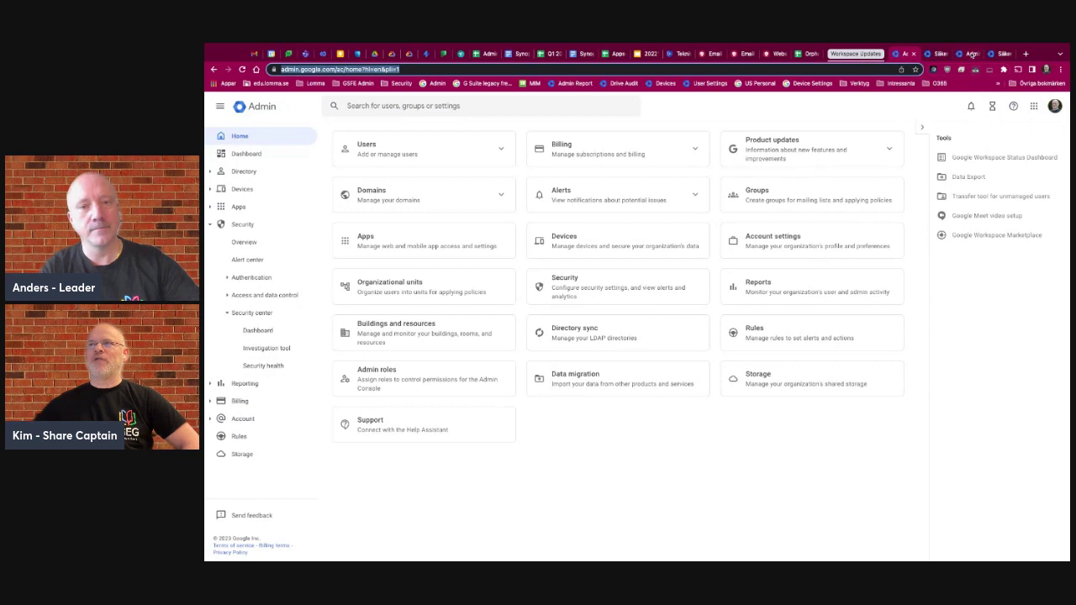
{"action": "left_click", "coordinate": [970, 54]}
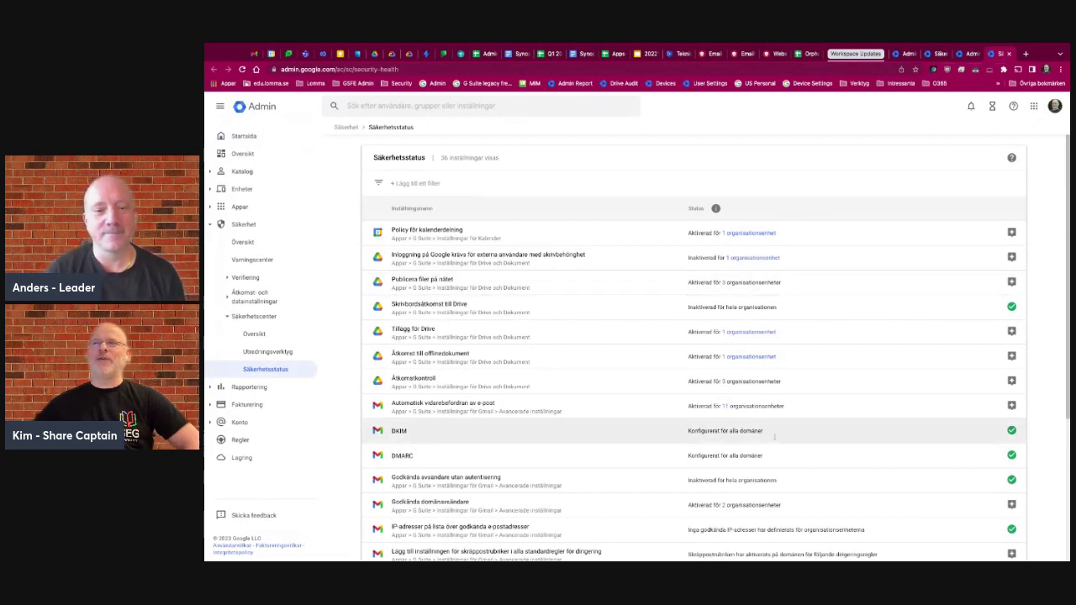
{"action": "scroll", "coordinate": [563, 424], "scroll_direction": "down", "scroll_amount": 1}
{"action": "scroll", "coordinate": [563, 424], "scroll_direction": "down", "scroll_amount": 3}
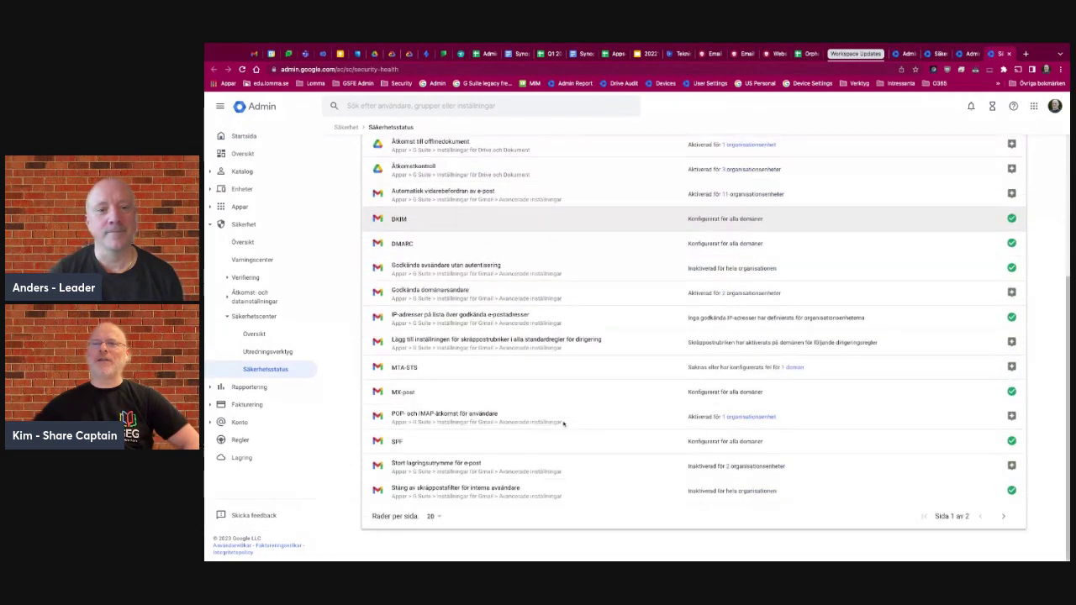
- Set the Säkerhetsstatus list to 50 rows per page and look through the full list of settings
{"action": "left_click", "coordinate": [432, 516]}
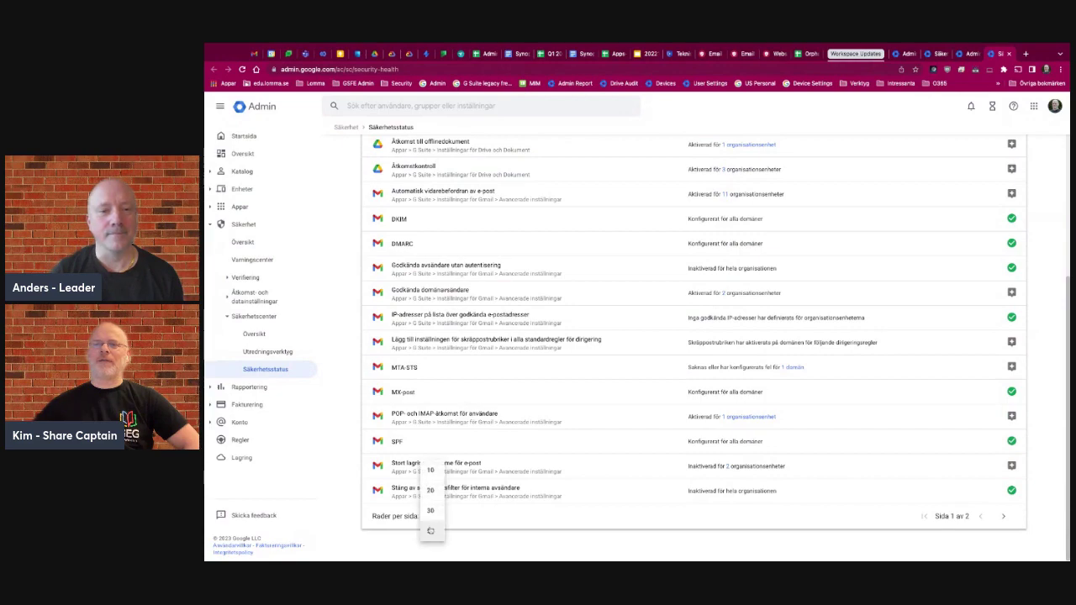
{"action": "left_click", "coordinate": [430, 530]}
{"action": "scroll", "coordinate": [544, 407], "scroll_direction": "down", "scroll_amount": 5}
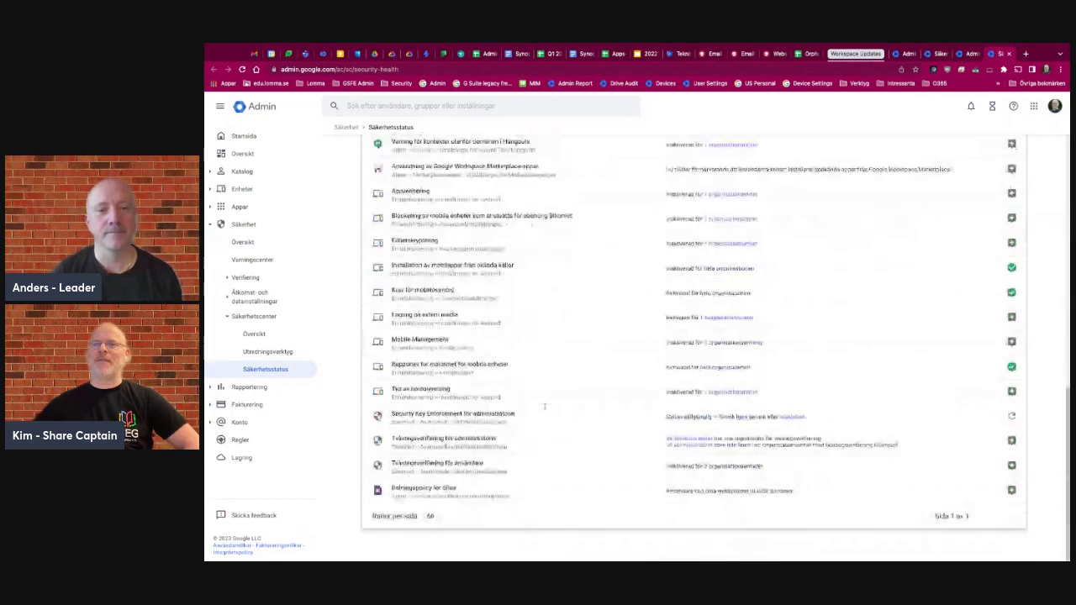
{"action": "scroll", "coordinate": [545, 407], "scroll_direction": "up", "scroll_amount": 10}
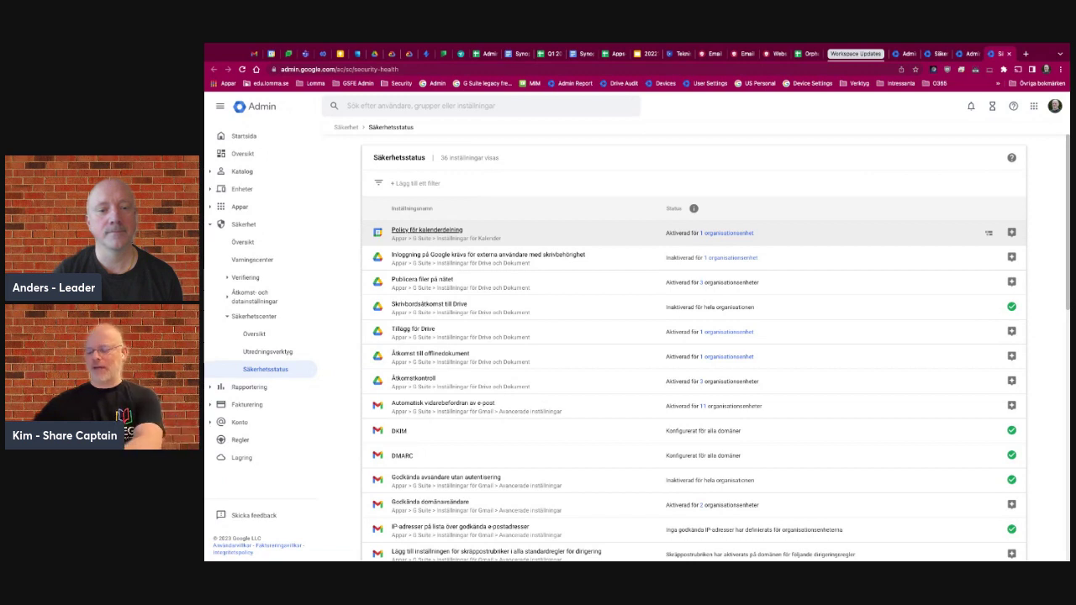
- Open the Policy för kalenderdelning setting in a new browser tab and view its calendar sharing settings
{"action": "left_click", "coordinate": [427, 230], "text": "super"}
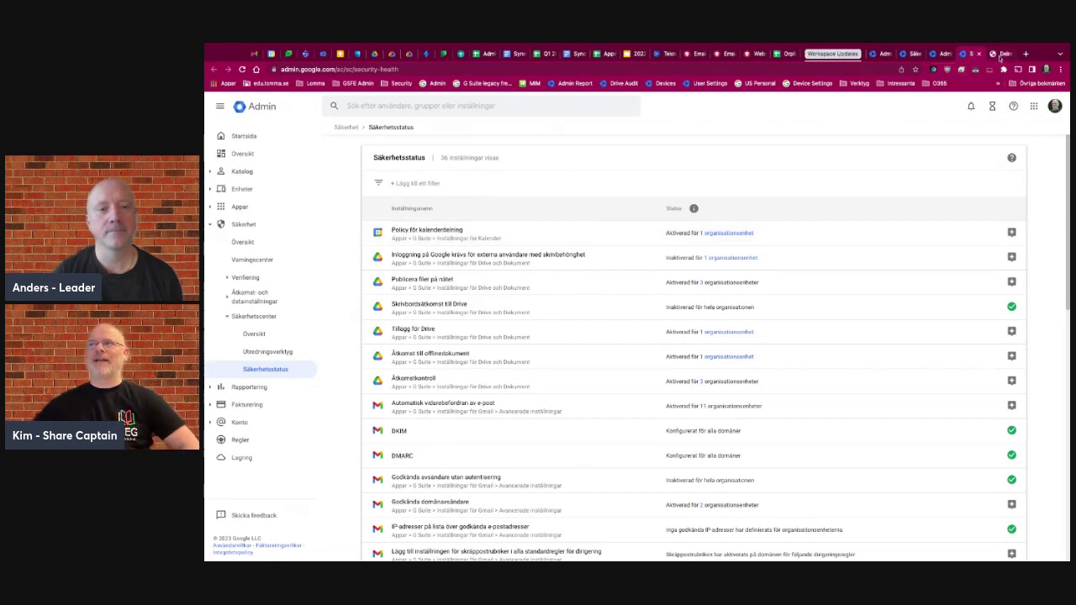
{"action": "left_click", "coordinate": [999, 54]}
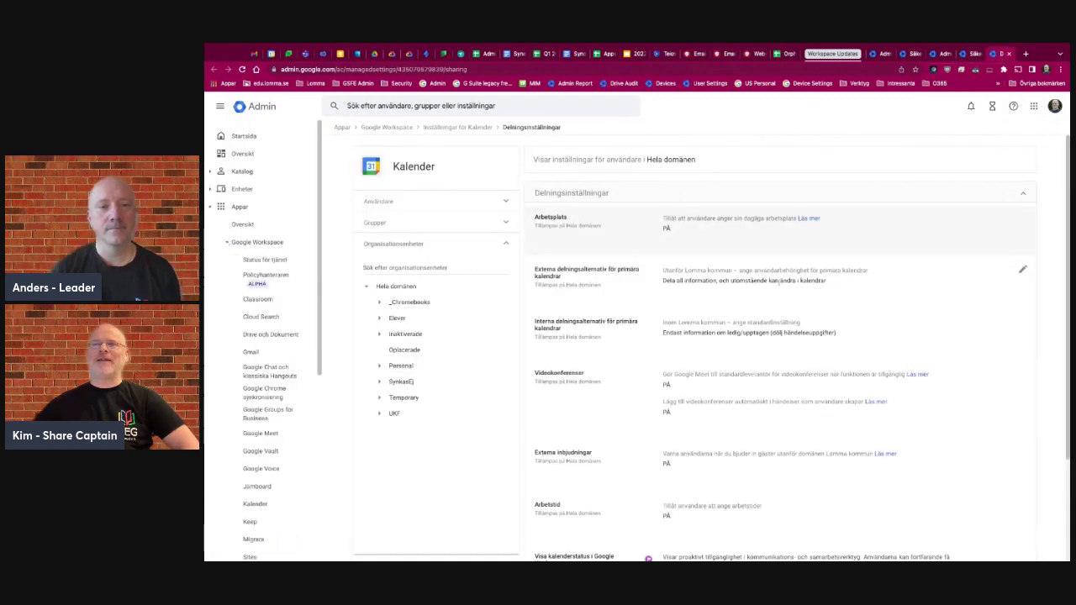